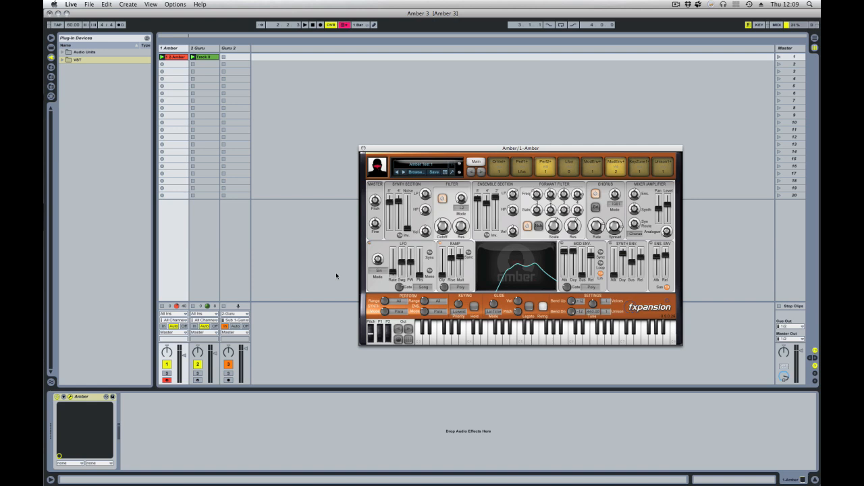
- Launch the first scene and rebalance the synth section's 8', 4' and noise levels, raising 4' slightly
left_click(778, 58)
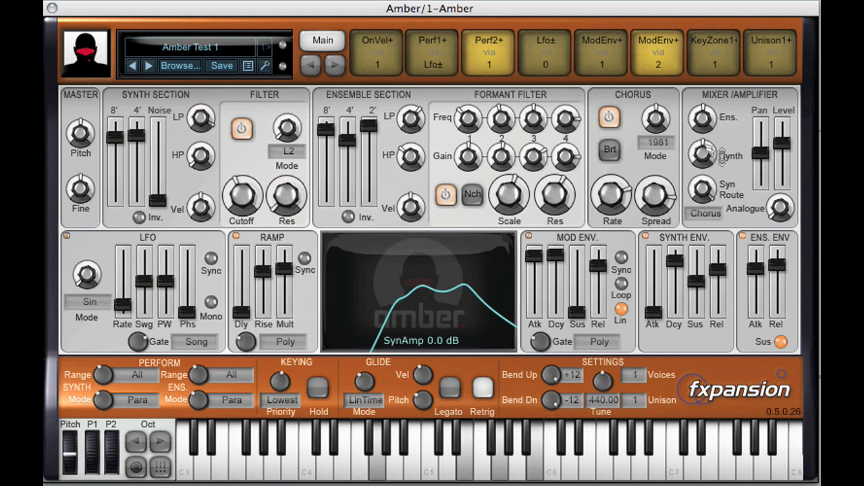
left_click_drag(717, 123, 720, 214)
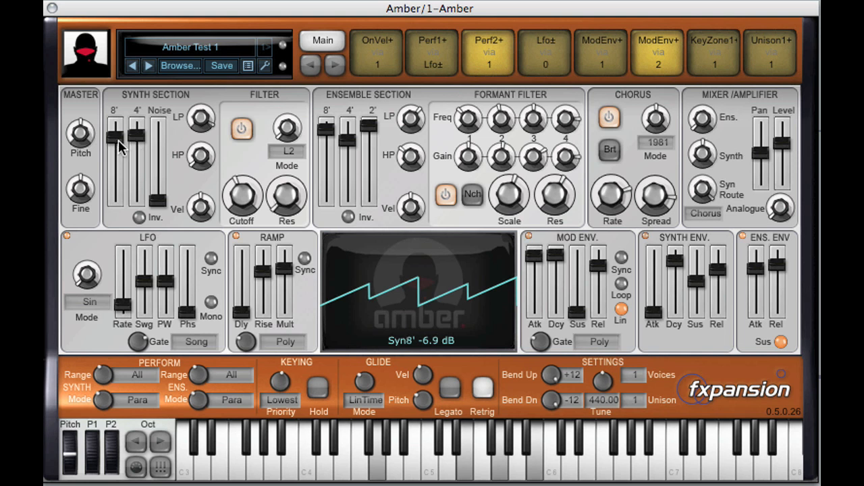
left_click_drag(118, 140, 120, 231)
left_click_drag(137, 135, 116, 128)
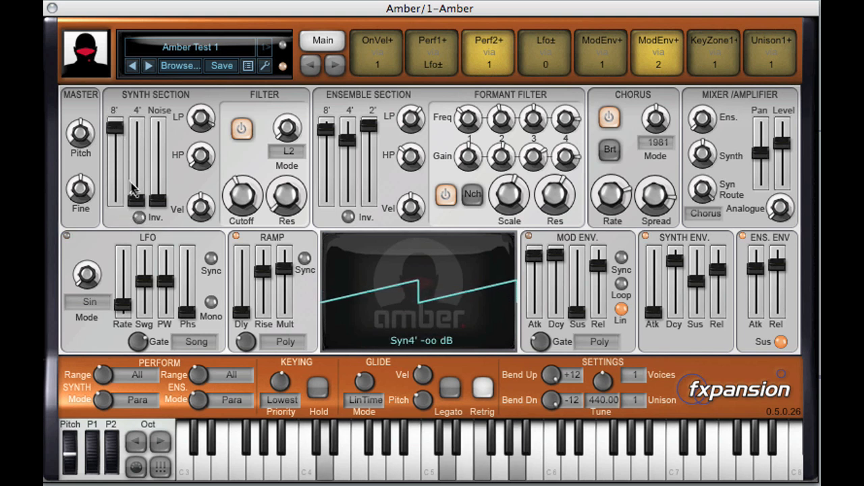
left_click_drag(135, 191, 139, 133)
mouse_move(162, 203)
left_mouse_down()
mouse_move(164, 108)
mouse_move(162, 211)
left_mouse_up()
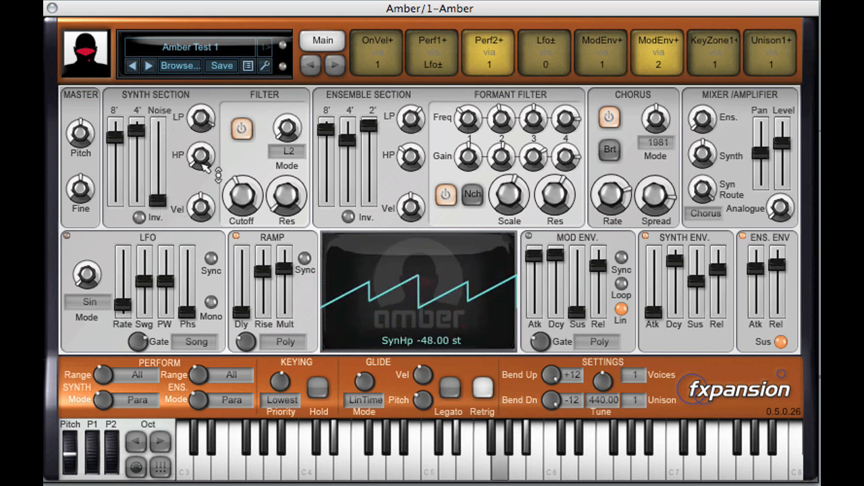
- Try out the synth section's low-pass and high-pass knobs, taking the high-pass to -48 st
left_click_drag(203, 126, 195, 176)
mouse_move(203, 117)
left_mouse_down()
mouse_move(207, 240)
mouse_move(216, 195)
mouse_move(212, 121)
left_mouse_up()
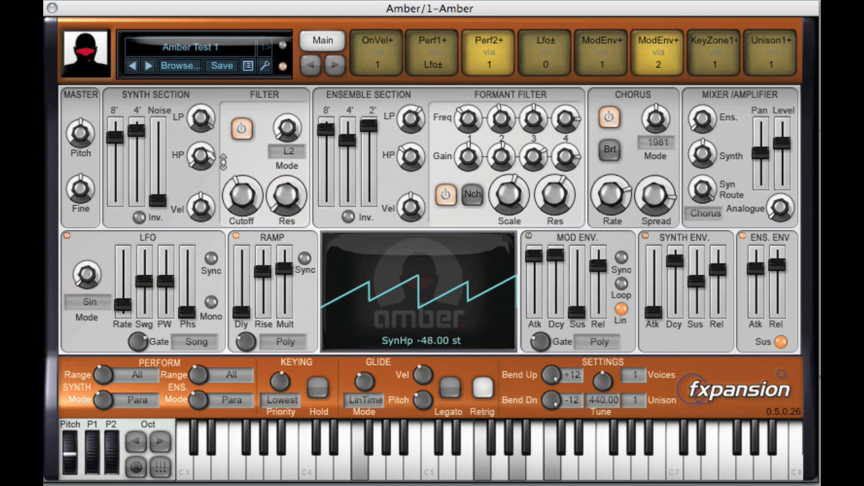
left_click_drag(215, 157, 196, 157)
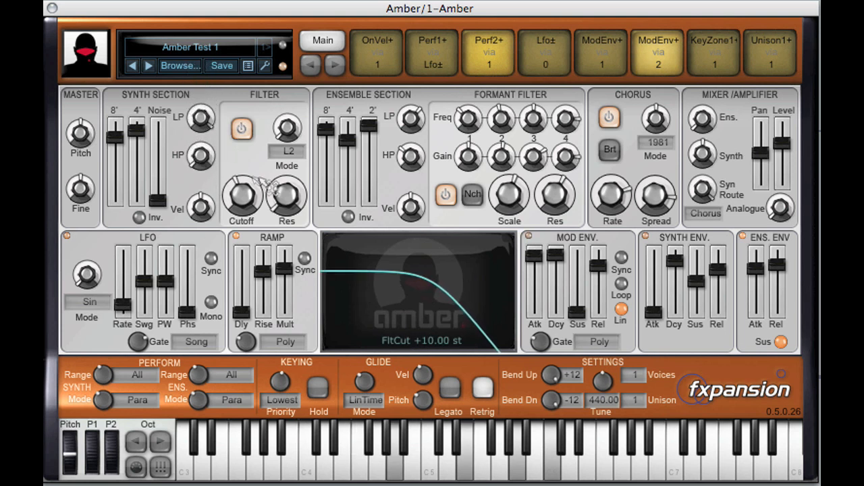
- Toggle the synth filter off and back on for comparison, keeping its mode at L2
left_click(245, 129)
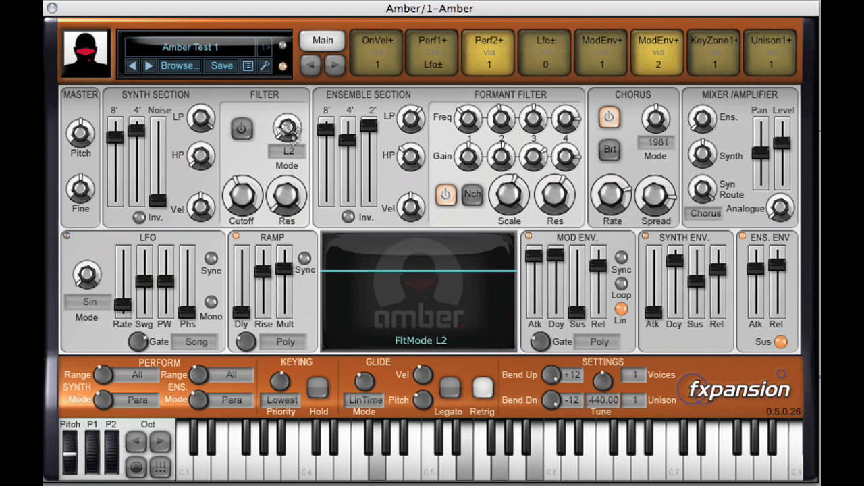
left_click(242, 128)
mouse_move(287, 128)
left_mouse_down()
mouse_move(288, 42)
mouse_move(299, 33)
mouse_move(285, 132)
left_mouse_up()
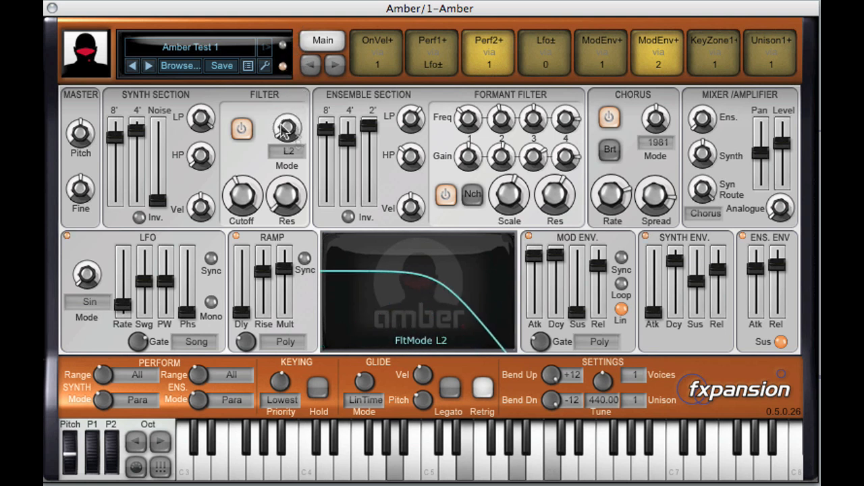
left_click_drag(246, 206, 249, 236)
left_click(244, 132)
- Lower the output level slightly and sweep the synth filter's resonance and cutoff, taking the cutoff to +39 st
left_click_drag(250, 199, 251, 148)
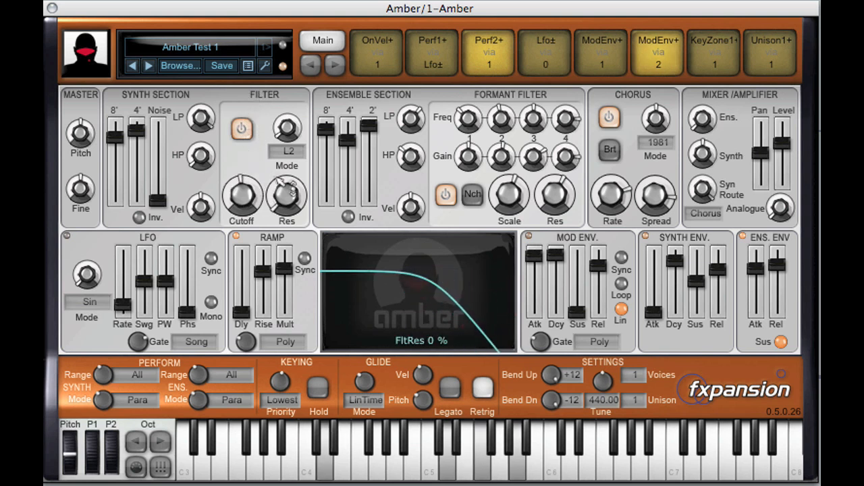
left_click_drag(289, 194, 250, 166)
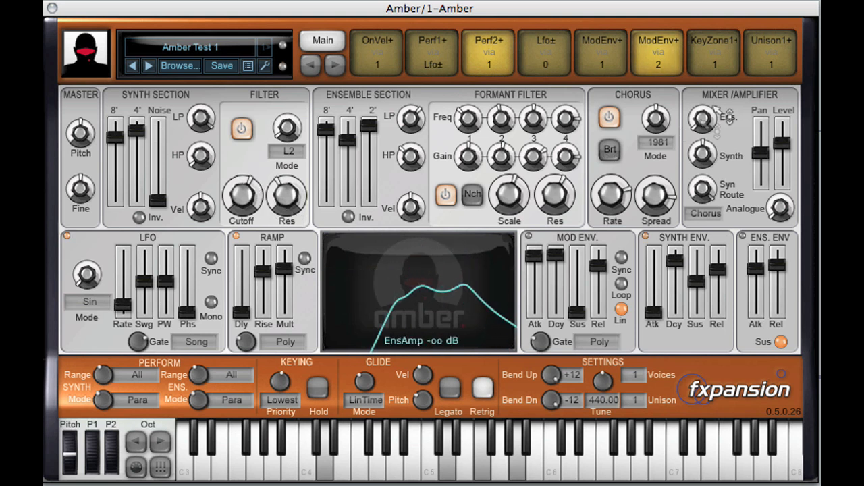
left_click_drag(779, 148, 779, 157)
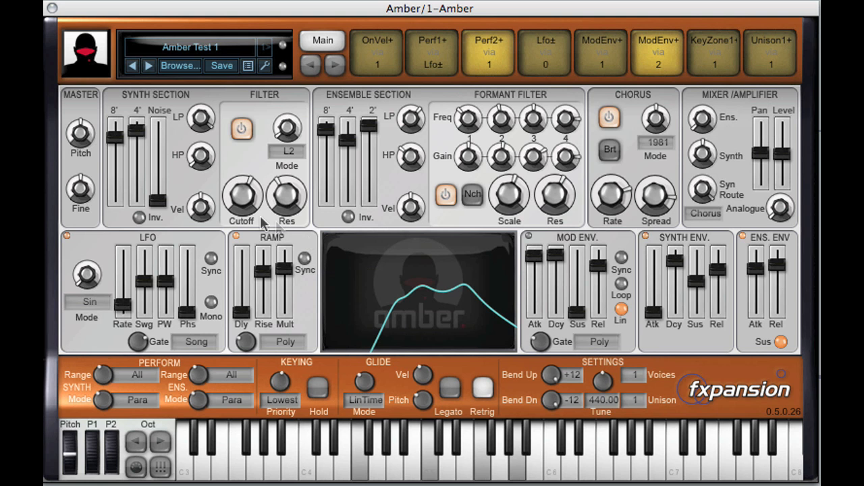
left_click_drag(292, 195, 289, 168)
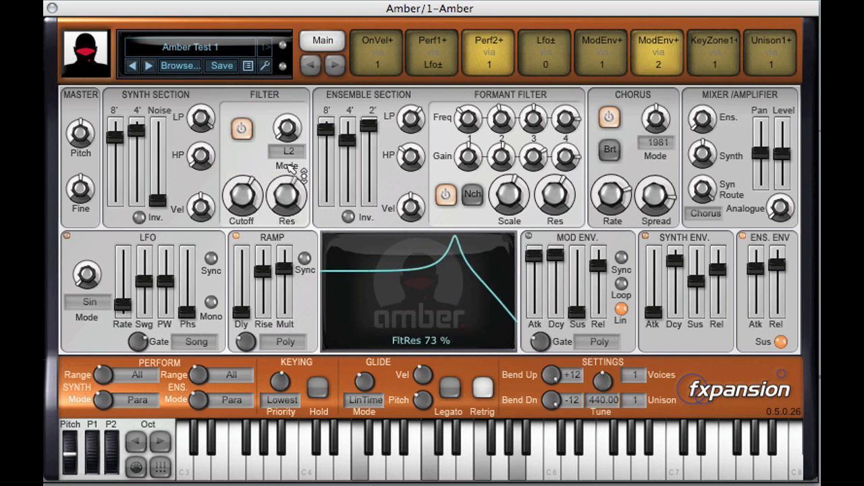
left_click_drag(241, 197, 286, 290)
scroll(254, 195, "up", 4)
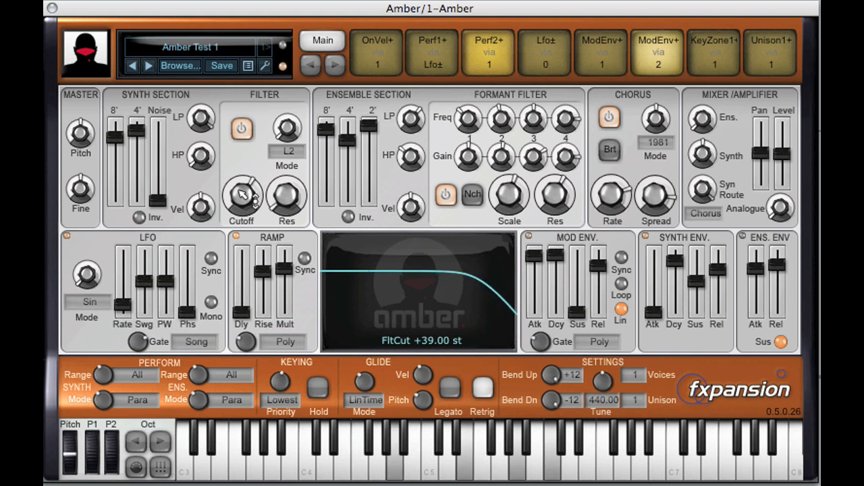
- Set the synth section's velocity amount to -21.9 dB and shift the mixer from the synth to the ensemble section
left_click_drag(217, 219, 205, 283)
left_click_drag(204, 201, 201, 110)
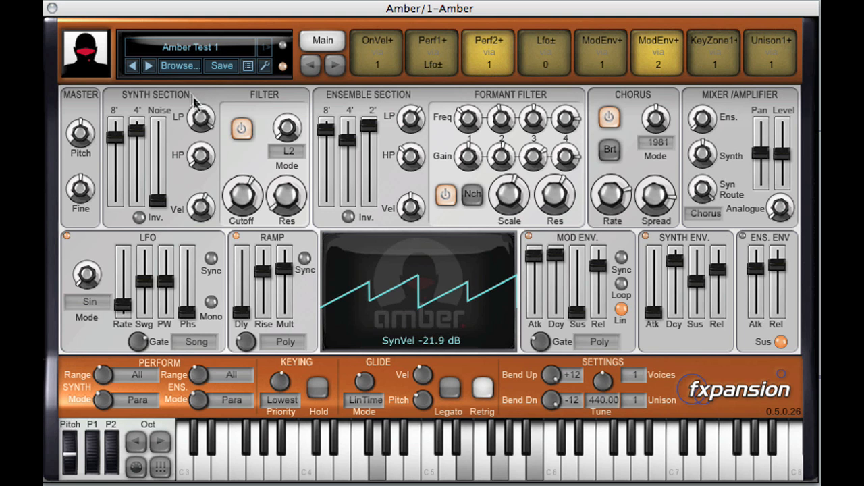
left_click_drag(711, 157, 706, 274)
left_click_drag(704, 121, 707, 4)
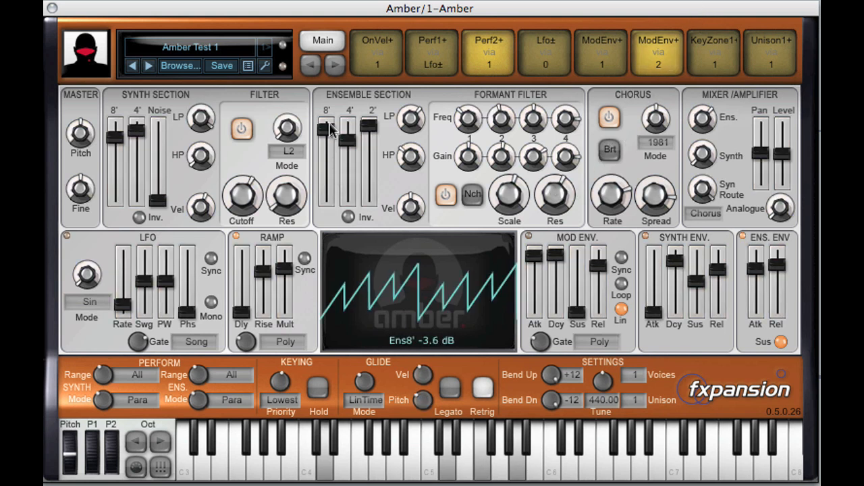
- Audition the ensemble section's 2', 4' and 8' levels separately and raise the 8' level slightly
left_click_drag(369, 126, 372, 233)
left_click_drag(349, 140, 348, 226)
mouse_move(327, 130)
left_mouse_down()
mouse_move(327, 202)
mouse_move(327, 125)
left_mouse_up()
- Adjust the ensemble section's low-pass and velocity knobs and set its high-pass to -26 st
left_click_drag(356, 198, 435, 101)
mouse_move(425, 159)
left_mouse_down()
mouse_move(426, 74)
mouse_move(411, 166)
left_mouse_up()
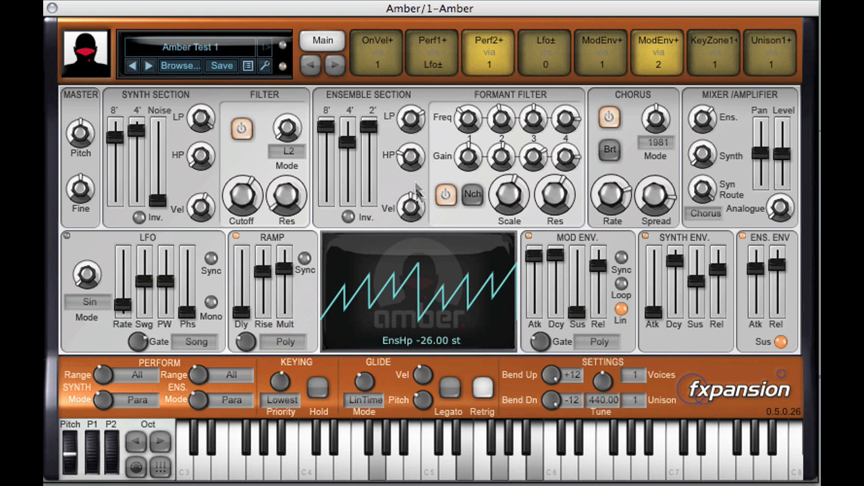
left_click_drag(411, 246, 408, 199)
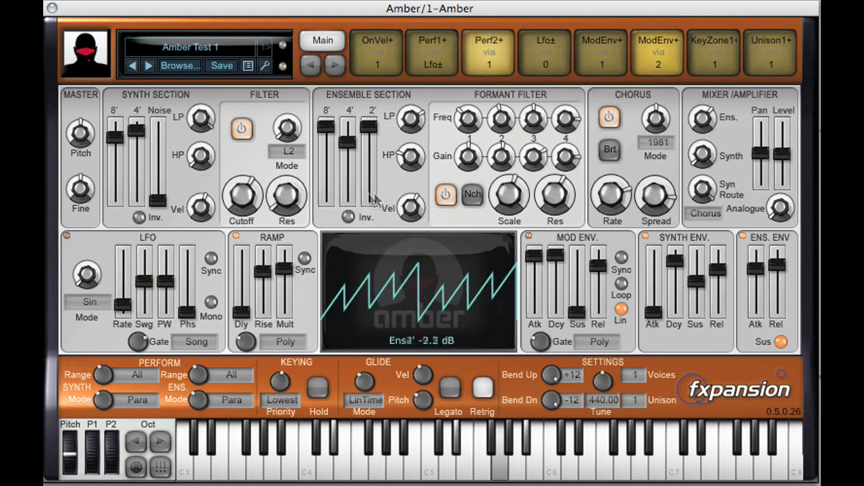
- Toggle the formant filter off and back on for comparison, compensating with the output level
left_click(454, 199)
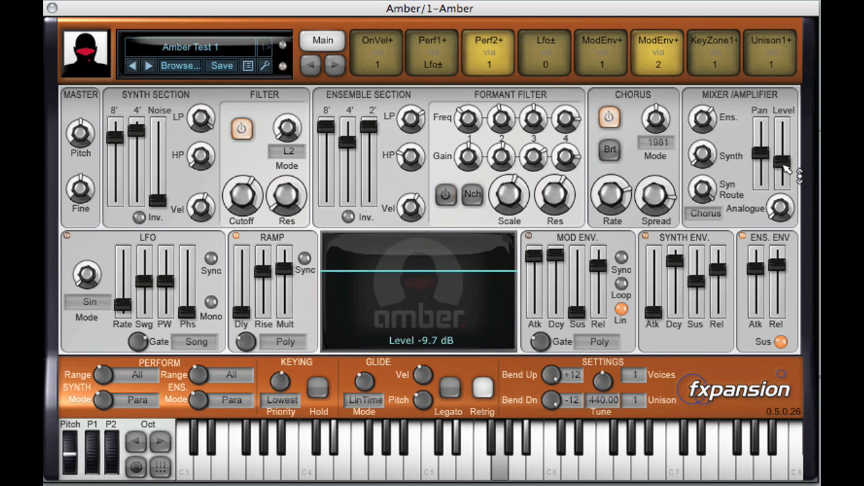
left_click(443, 194)
left_click_drag(781, 177, 785, 164)
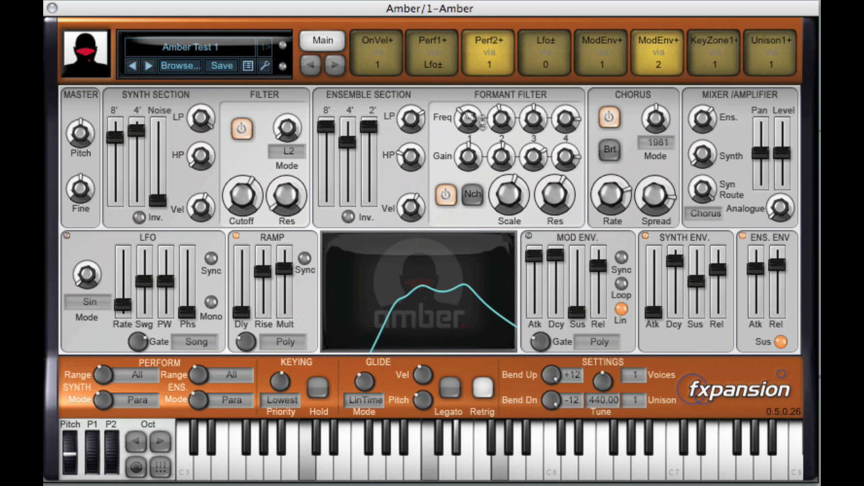
- Adjust the frequencies and gains of the lower formant bands to reshape the formant curve
left_click_drag(486, 130, 533, 107)
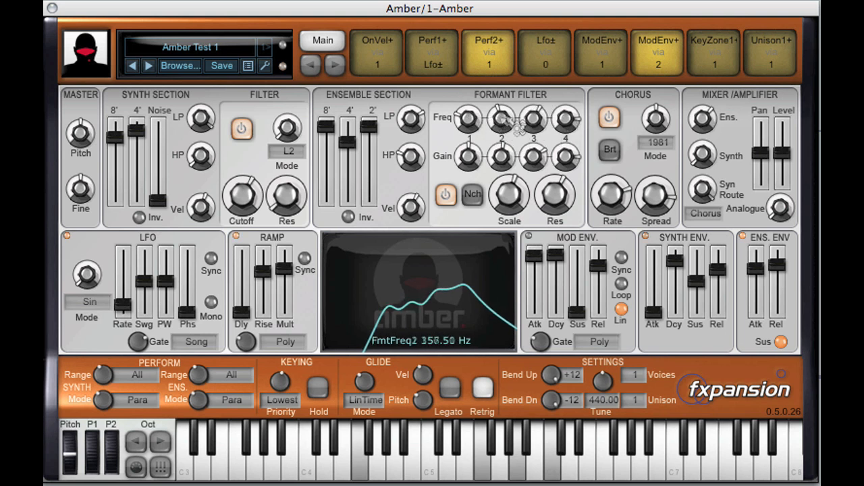
mouse_move(484, 162)
left_mouse_down()
mouse_move(484, 105)
mouse_move(481, 150)
mouse_move(496, 162)
left_mouse_up()
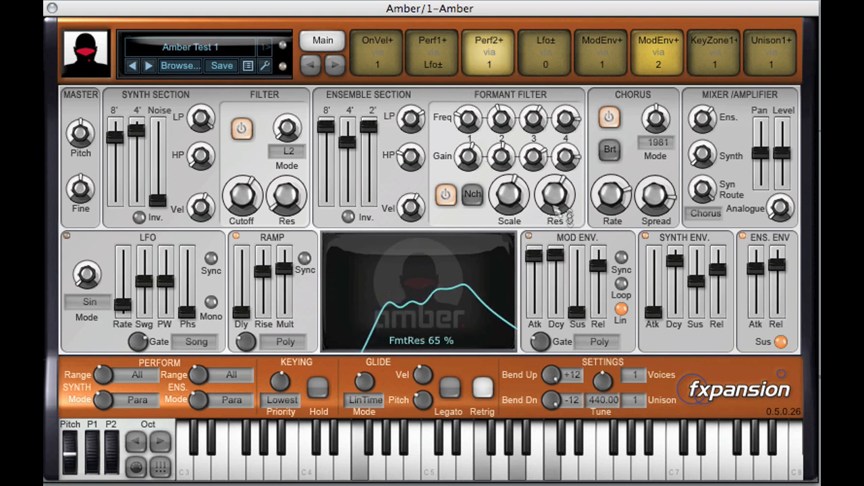
- Sweep the formant scale up to +18 st and back down, and raise the formant resonance to 87%
mouse_move(518, 222)
left_mouse_down()
mouse_move(520, 230)
mouse_move(525, 215)
left_mouse_up()
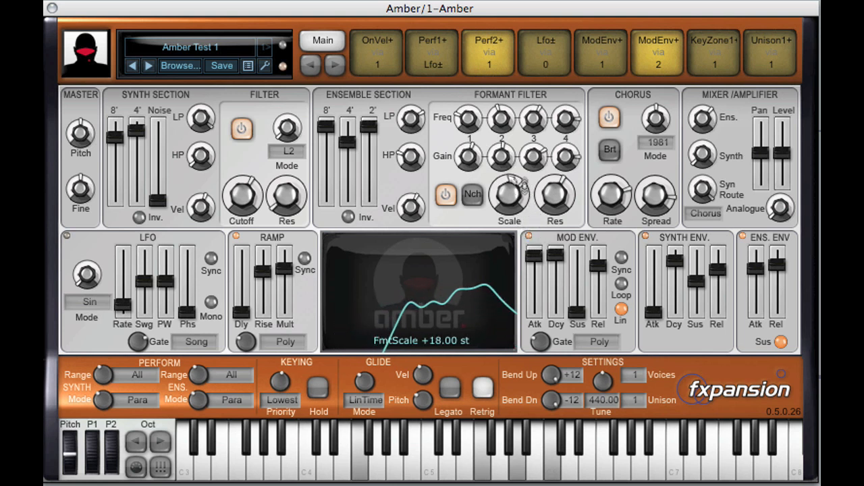
left_click_drag(514, 227, 514, 196)
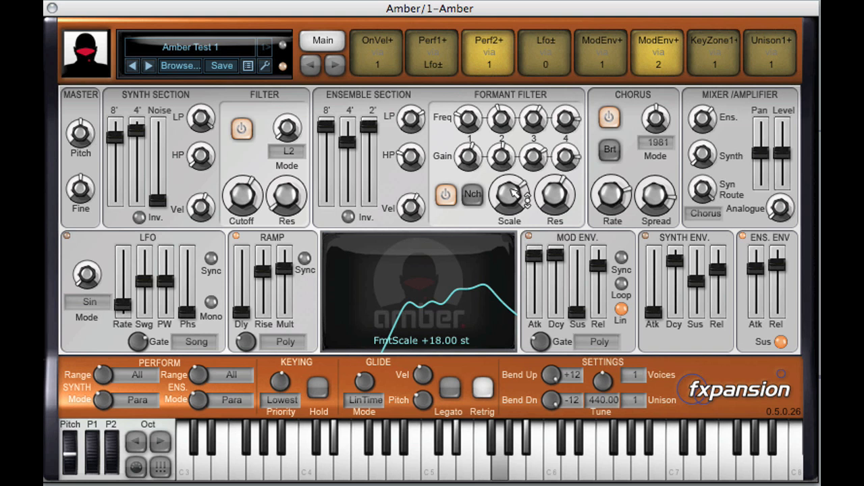
left_click_drag(554, 197, 569, 165)
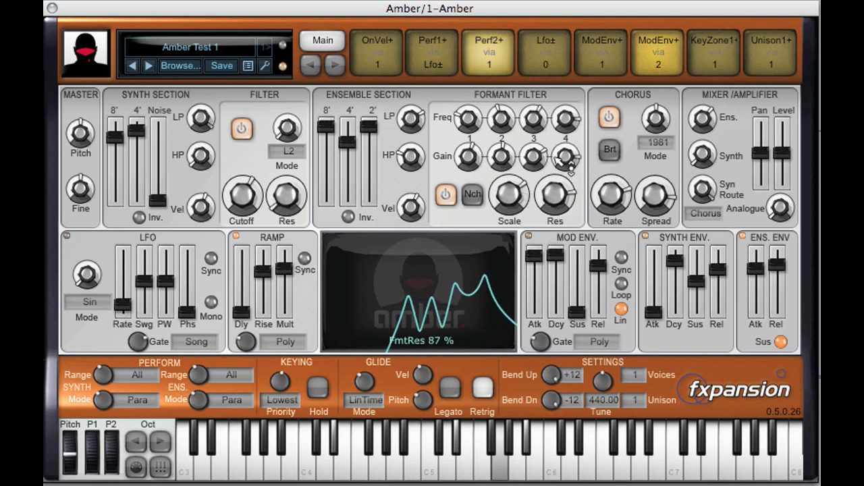
left_click_drag(512, 198, 498, 218)
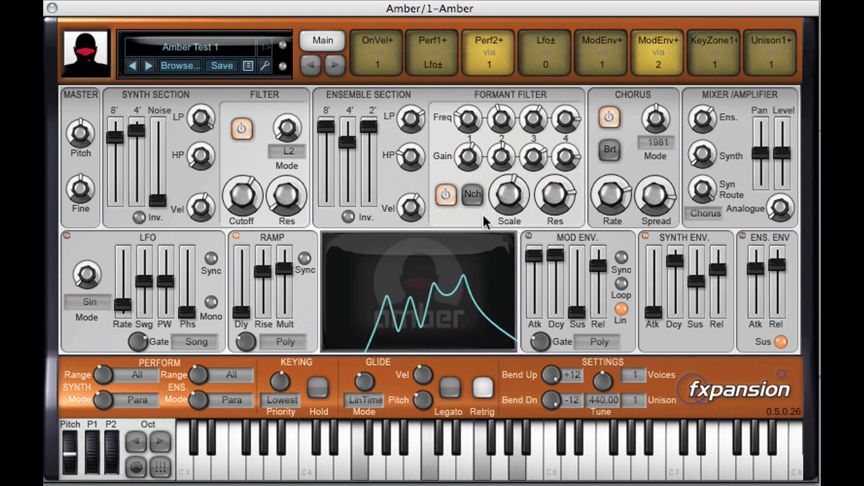
- Try the formant filter in notch mode with a lower output level, sweeping its scale and resonance
mouse_move(781, 155)
left_mouse_down()
mouse_move(784, 166)
mouse_move(786, 155)
left_mouse_up()
left_click(472, 193)
left_click_drag(511, 196, 582, 169)
left_click_drag(784, 151, 783, 154)
left_click_drag(557, 196, 574, 204)
left_click_drag(511, 198, 520, 223)
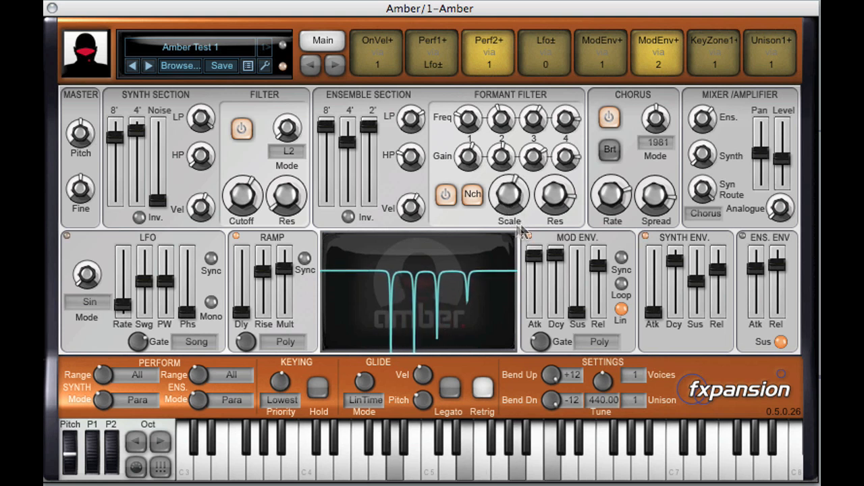
left_click_drag(570, 206, 571, 217)
- Turn off the formant filter's notch mode, raising the output level, and set the formant scale to +4 st
left_click(476, 192)
left_click_drag(783, 160, 781, 148)
left_click_drag(510, 194, 536, 213)
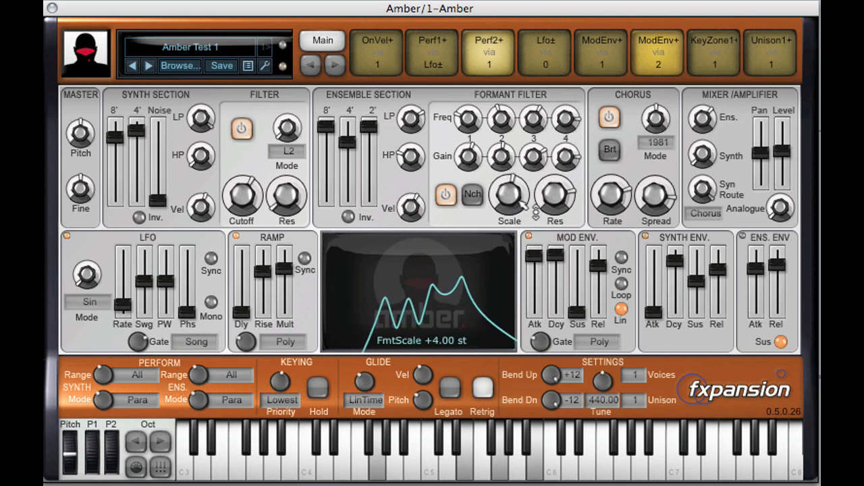
- Bring the synth level back up in the mixer and reduce the ensemble level to balance both sections
left_click_drag(704, 156, 721, 59)
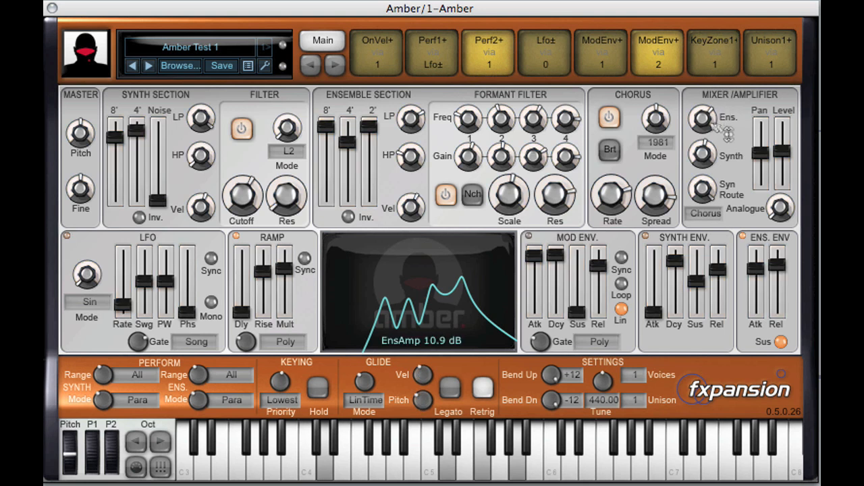
left_click_drag(723, 132, 717, 165)
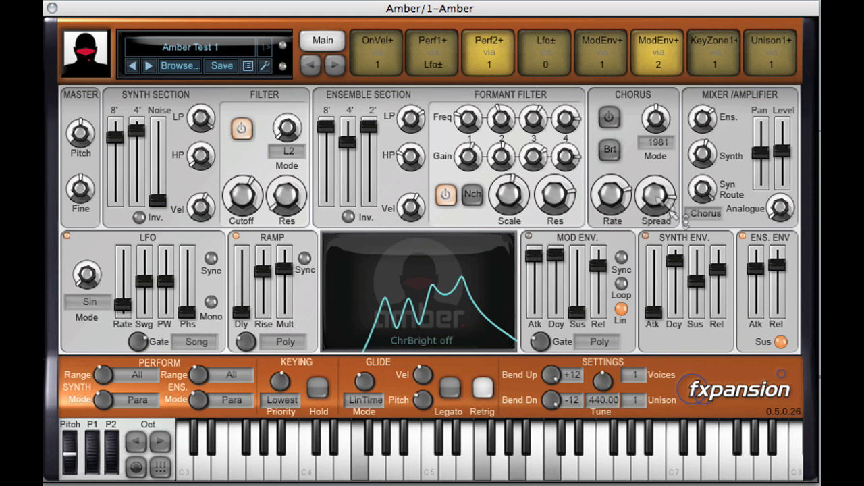
- Turn the chorus back on and trim the overall output level
left_click_drag(780, 151, 784, 162)
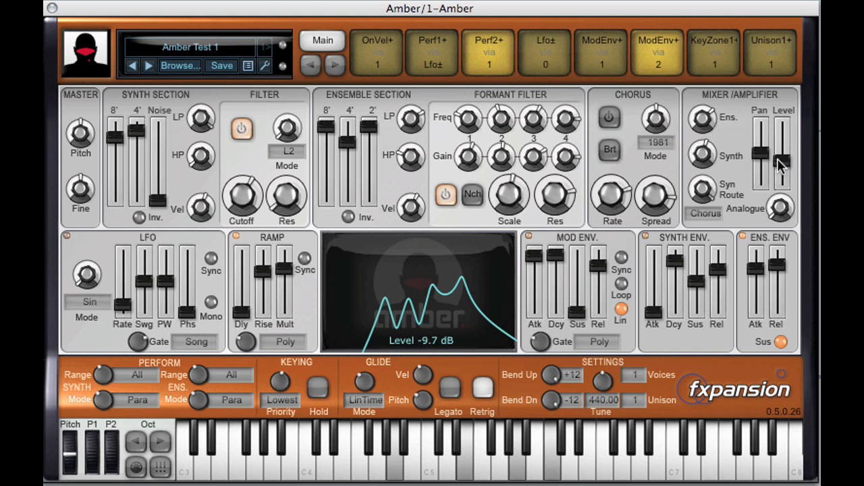
left_click(609, 116)
mouse_move(783, 160)
left_mouse_down()
mouse_move(788, 172)
mouse_move(782, 155)
left_mouse_up()
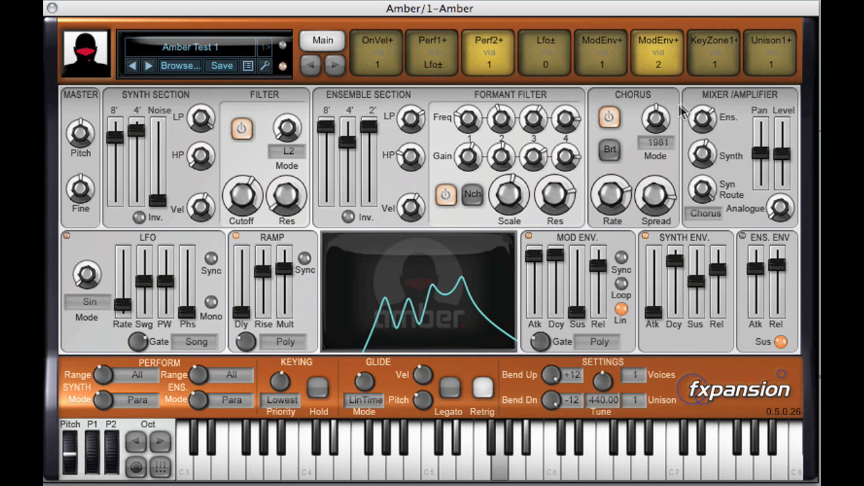
- Switch the chorus mode to 1975 and back to 1981, and try out its rate and spread knobs
left_click_drag(657, 120, 692, 172)
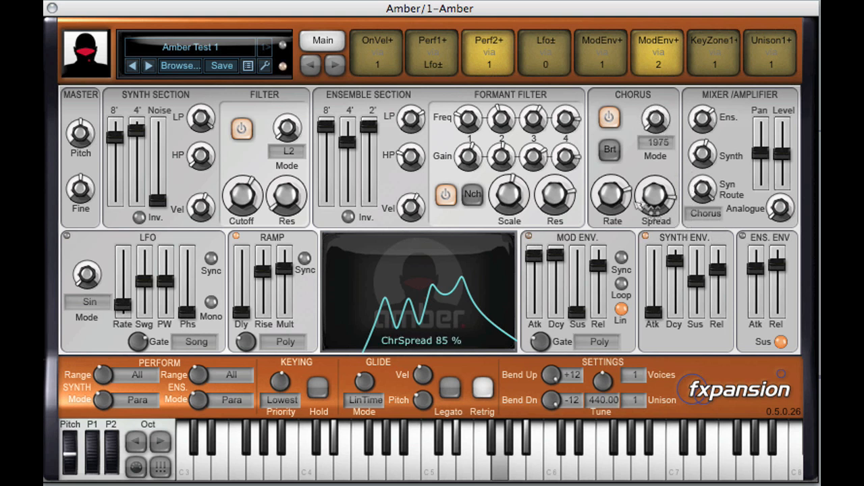
left_click_drag(673, 116, 666, 25)
left_click_drag(615, 196, 638, 297)
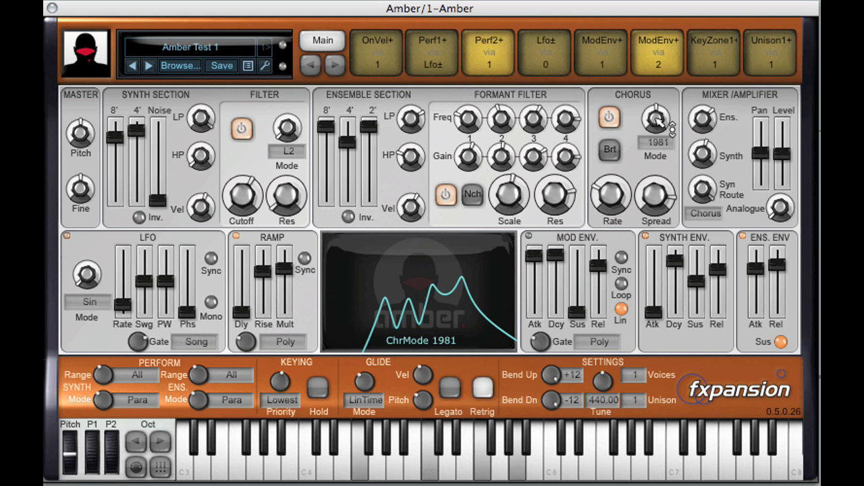
left_click_drag(638, 206, 615, 220)
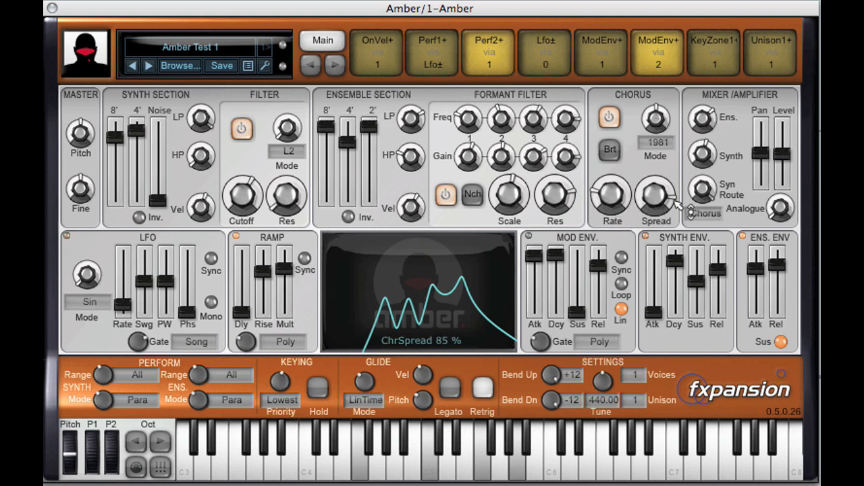
left_click_drag(675, 222, 617, 77)
left_click_drag(665, 206, 667, 217)
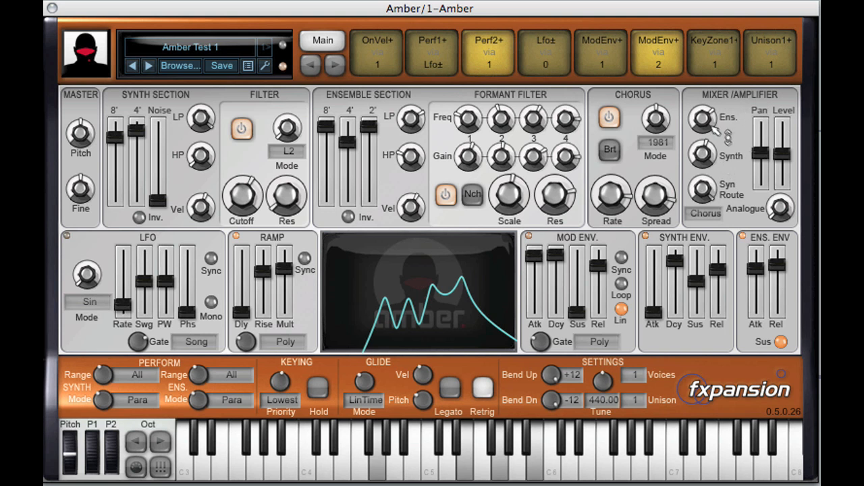
- Change the synth routing from Chorus to Main and adjust the synth level in the mixer
left_click_drag(723, 166, 721, 159)
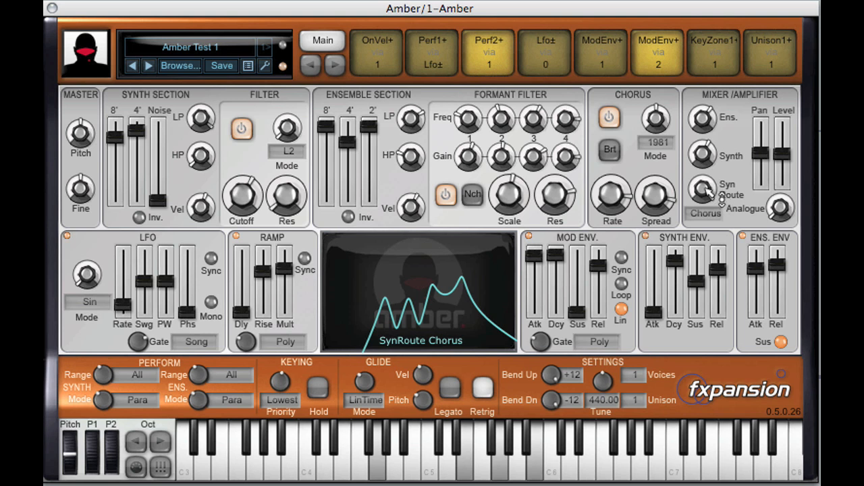
left_click_drag(718, 195, 718, 201)
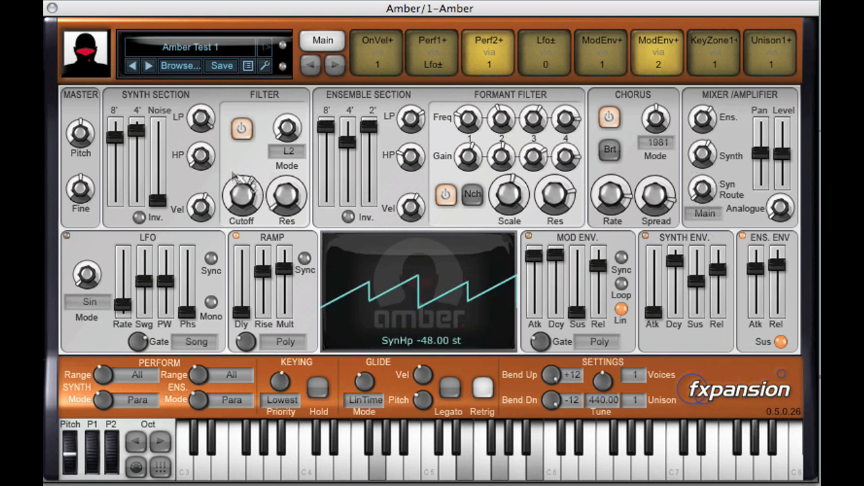
left_click_drag(703, 152, 705, 173)
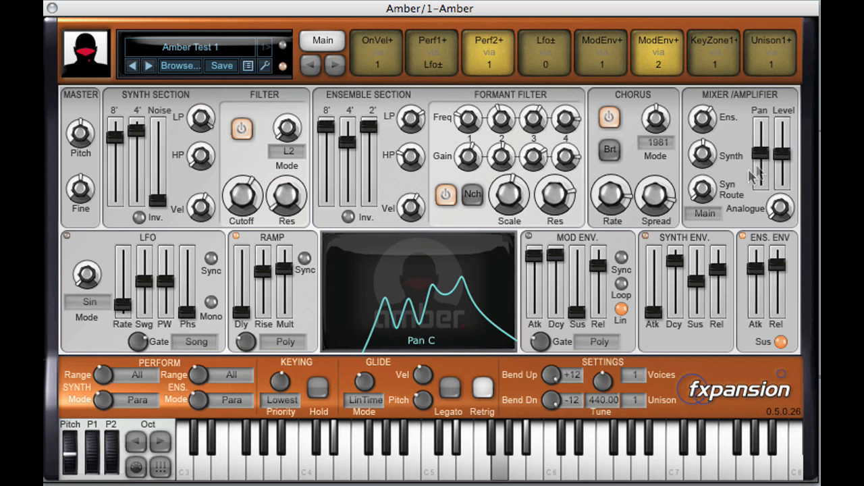
- Compare synth routings by switching the route to Formant, to Chorus and back to Formant
left_click(704, 213)
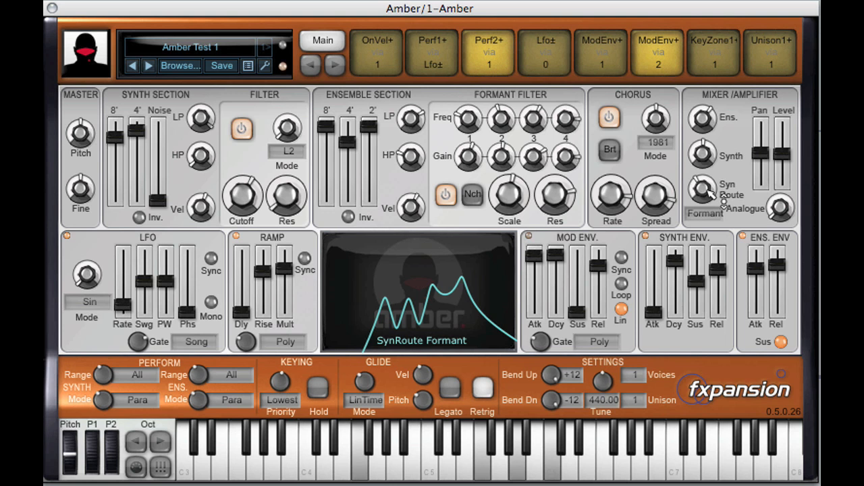
left_click_drag(706, 192, 706, 123)
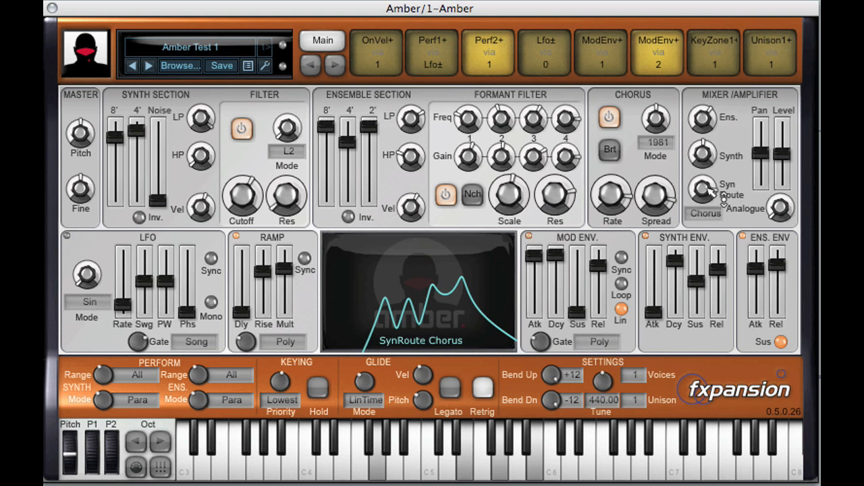
left_click_drag(706, 192, 707, 269)
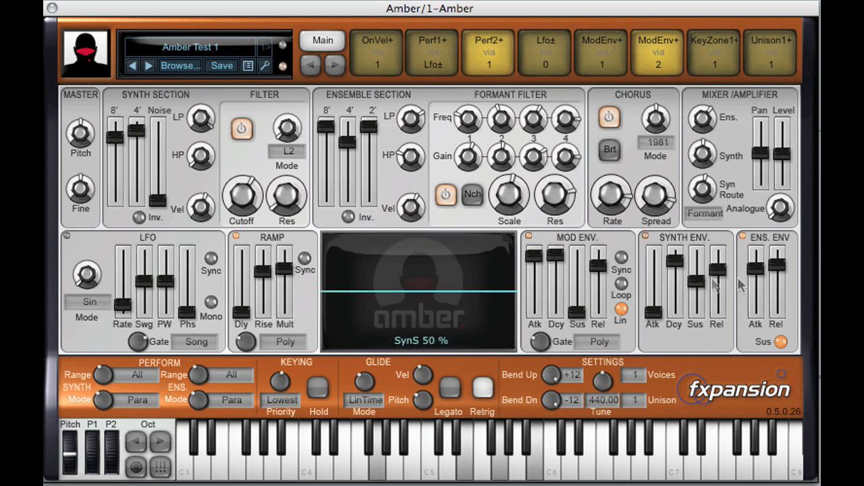
- Route the synth section through the Chorus again and raise the overall output level slightly
left_click_drag(783, 156, 786, 160)
left_click_drag(720, 192, 733, 118)
left_click_drag(786, 164, 783, 157)
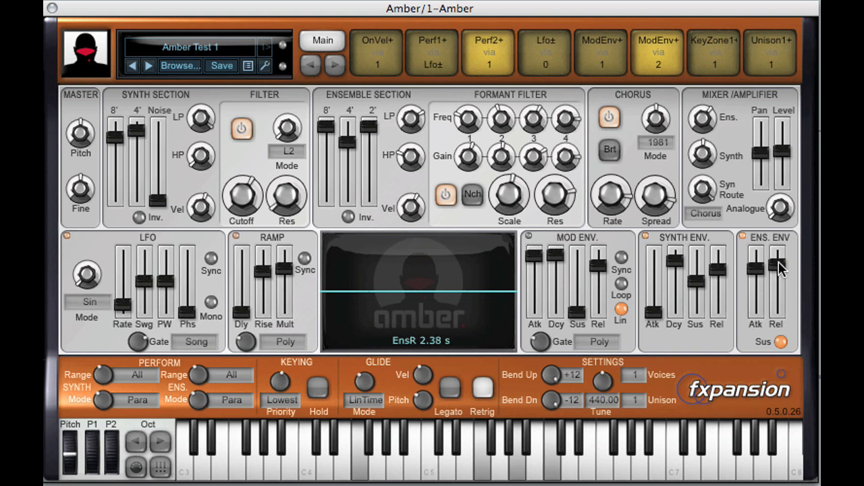
- Switch the ensemble envelope's sustain off and back on to compare the two settings
left_click(780, 342)
left_click(780, 342)
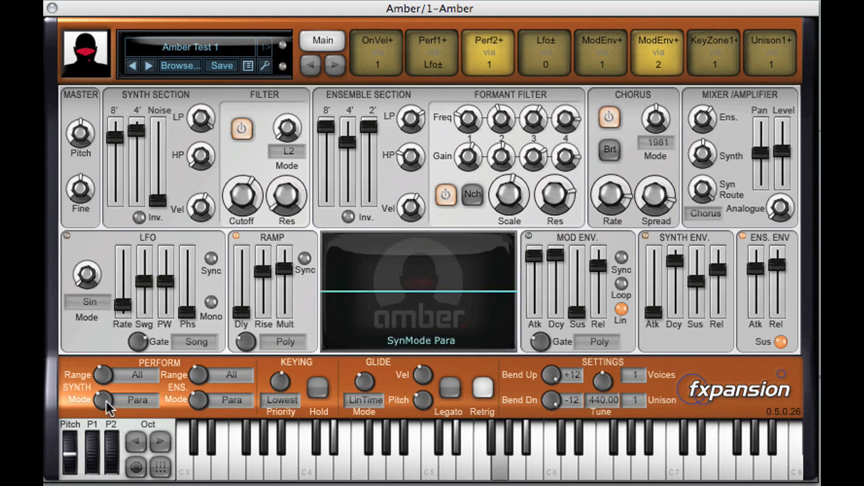
- Try out the perform modes of the synth and ensemble sections, returning both to Para
left_click_drag(109, 383, 107, 417)
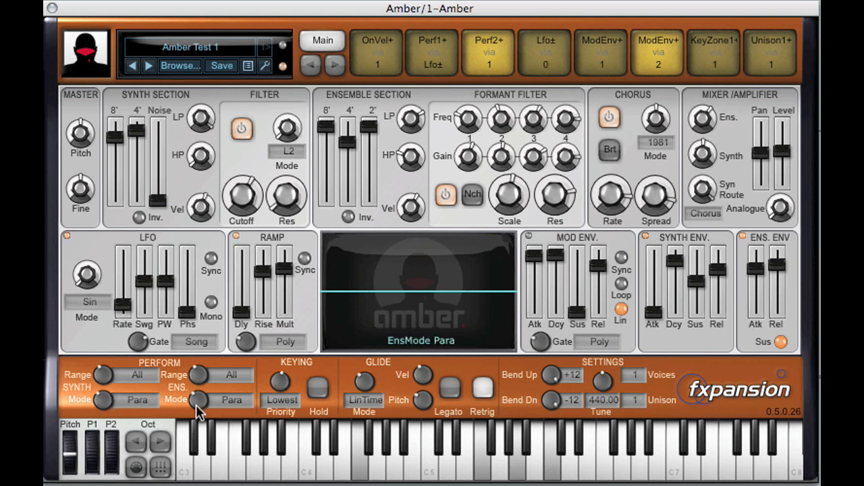
left_click_drag(195, 404, 202, 424)
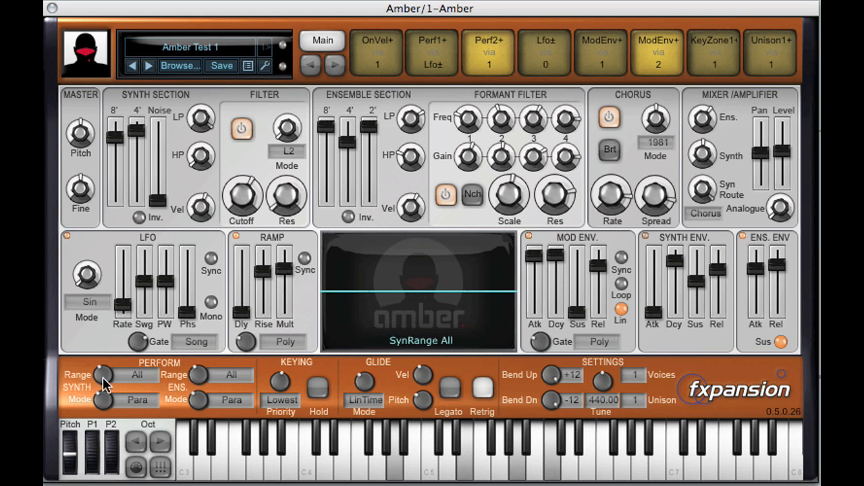
- Try a keyboard split with the synth range on Low and the ensemble range on High, and return both ranges to All
left_click_drag(103, 377, 105, 335)
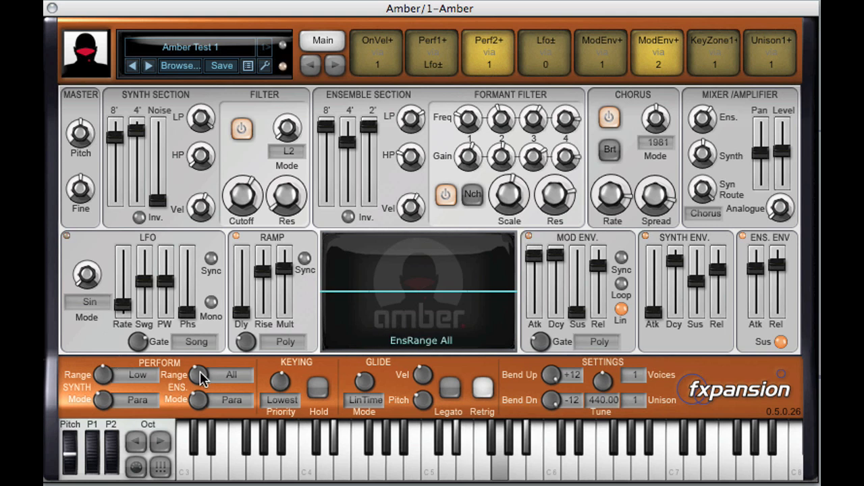
left_click_drag(200, 371, 209, 277)
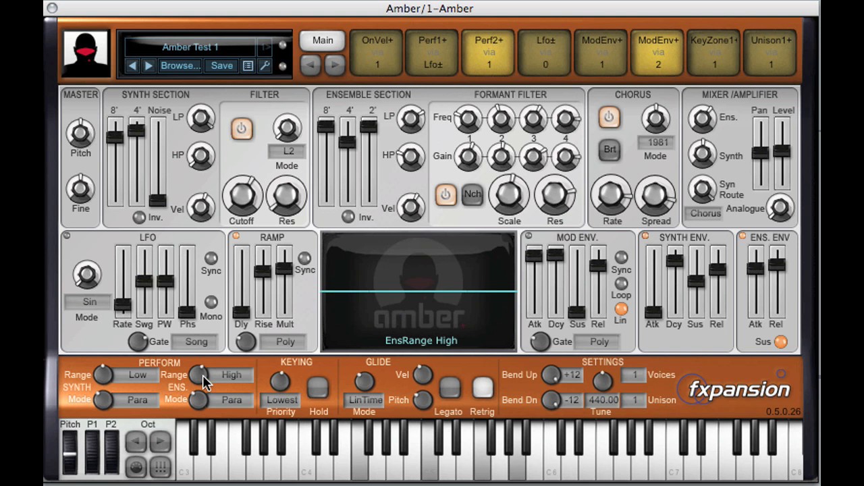
left_click_drag(206, 383, 200, 436)
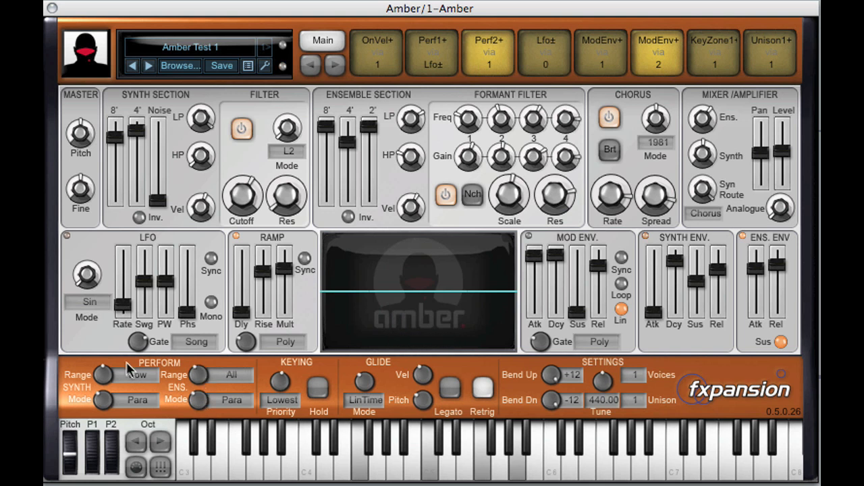
left_click_drag(104, 382, 104, 440)
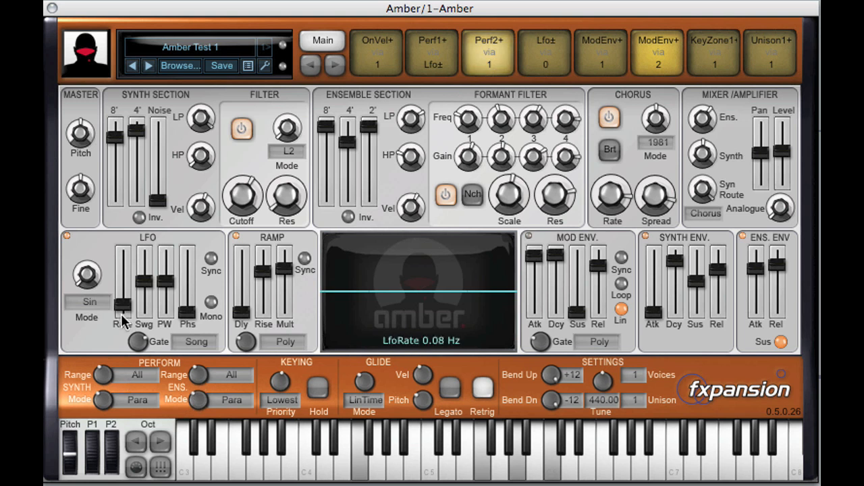